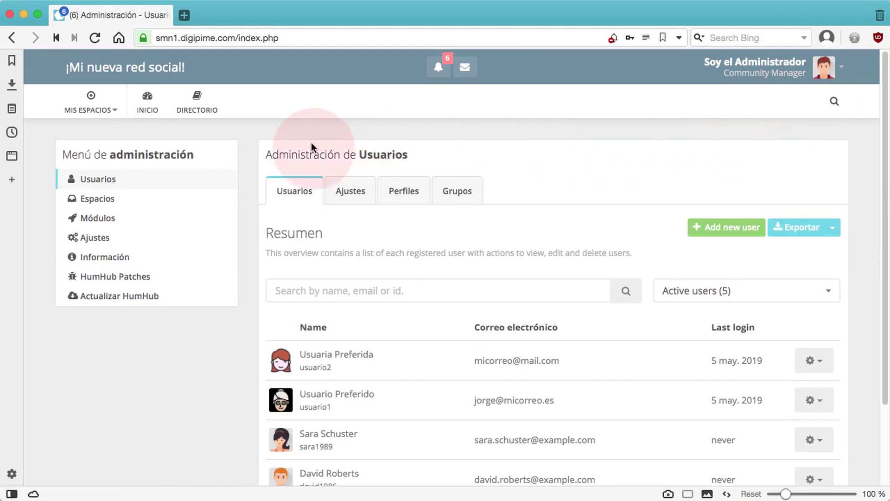
# - Open Usuarios in the administration menu to list the community's active users
pyautogui.click(101, 182)
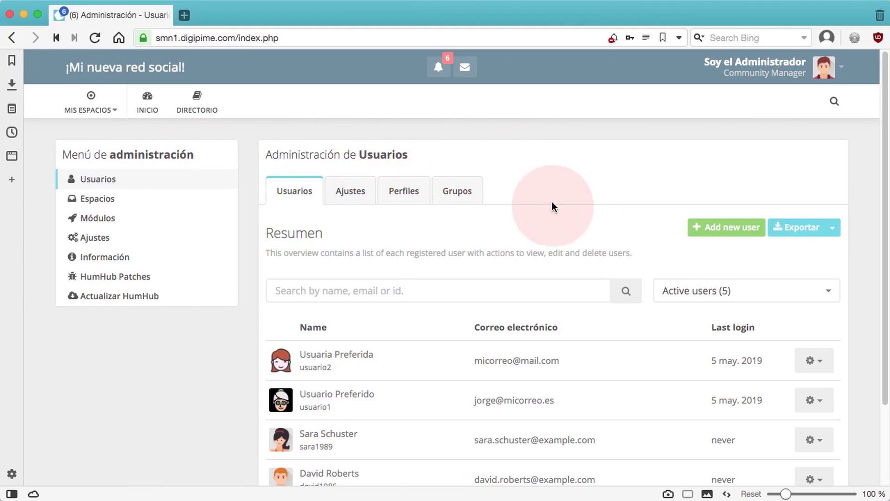
# - Begin adding a new user and enter the user's username and e-mail address
pyautogui.click(723, 231)
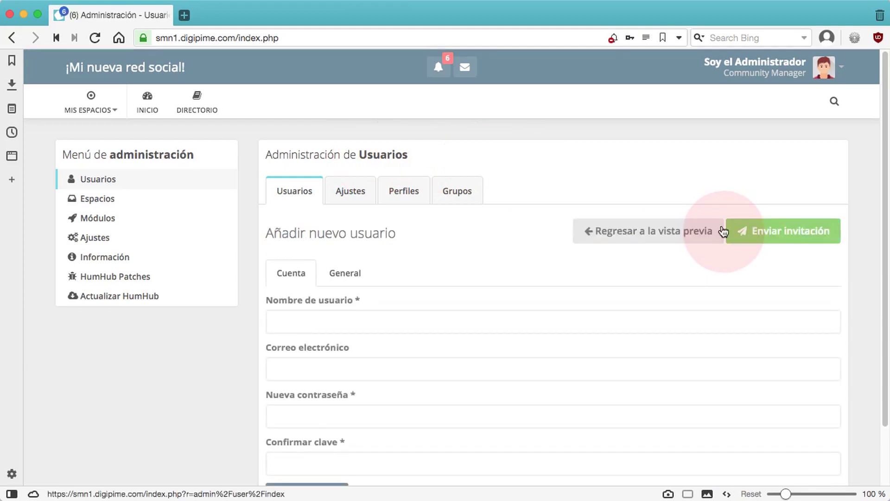
pyautogui.scroll(-1, 507, 220)
pyautogui.scroll(-1, 507, 221)
pyautogui.click(399, 292)
pyautogui.write('josema')
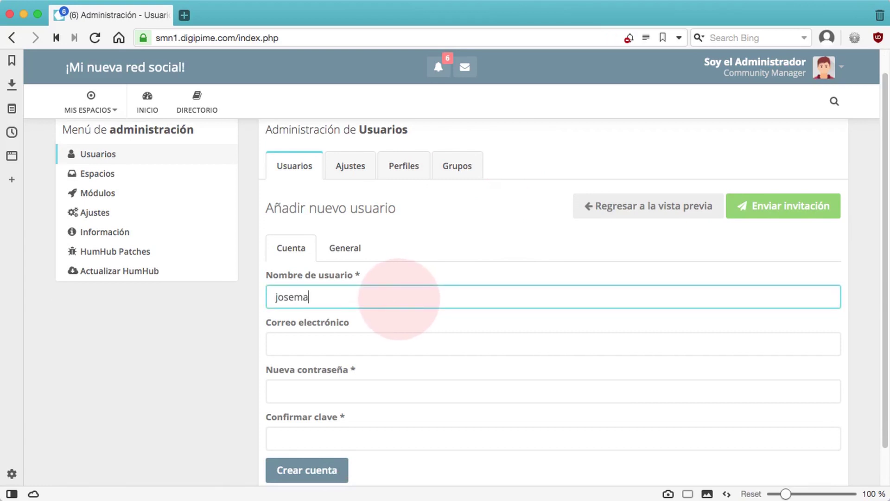
pyautogui.click(315, 349)
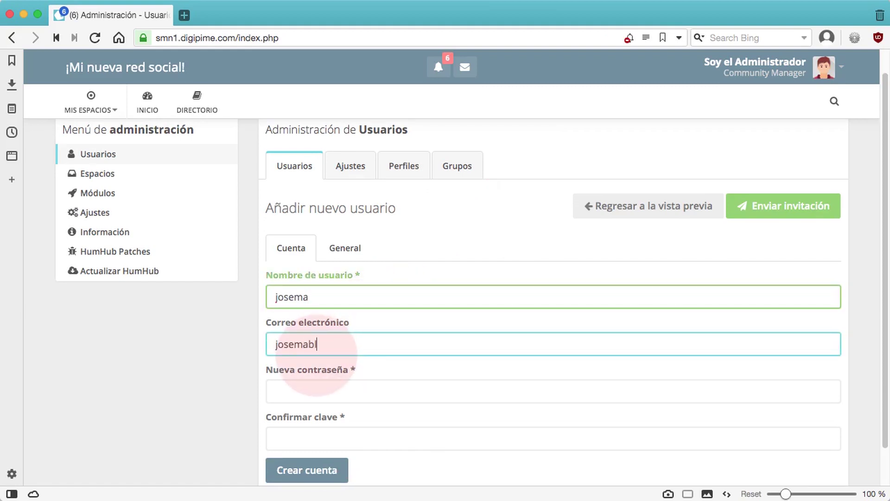
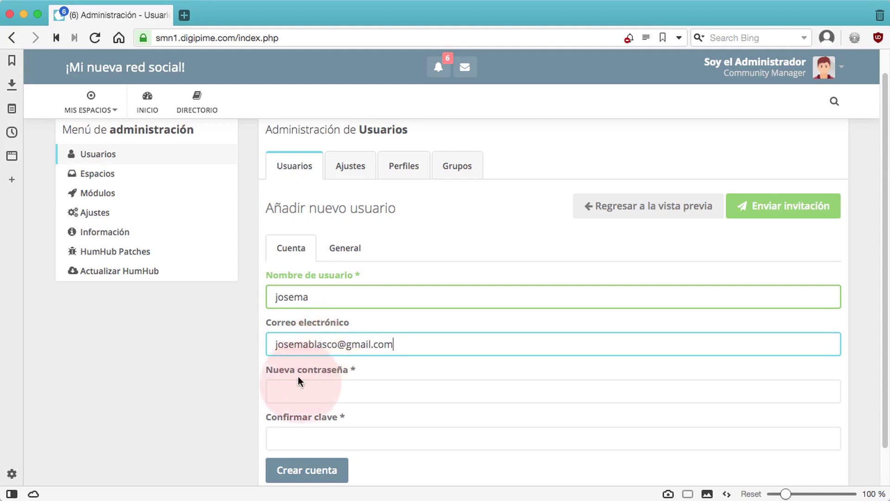
# - Enter the account password and repeat it in the confirmation field
pyautogui.click(297, 391)
pyautogui.write('••')
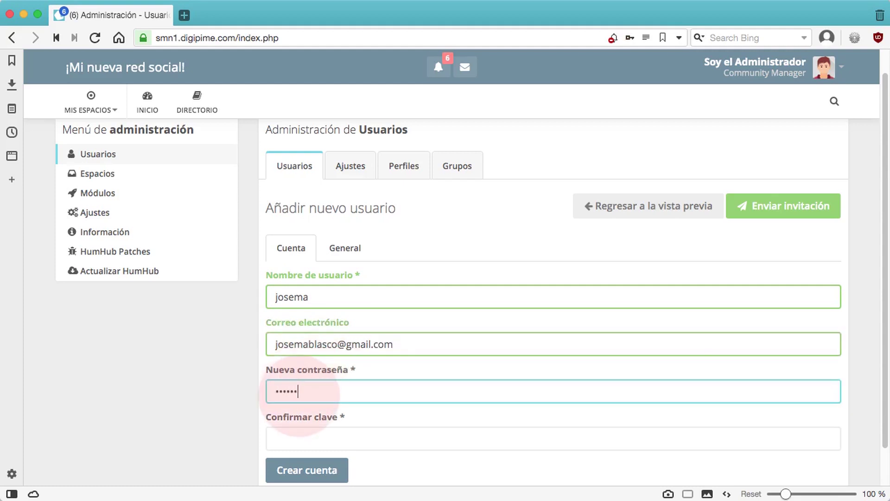
pyautogui.click(287, 439)
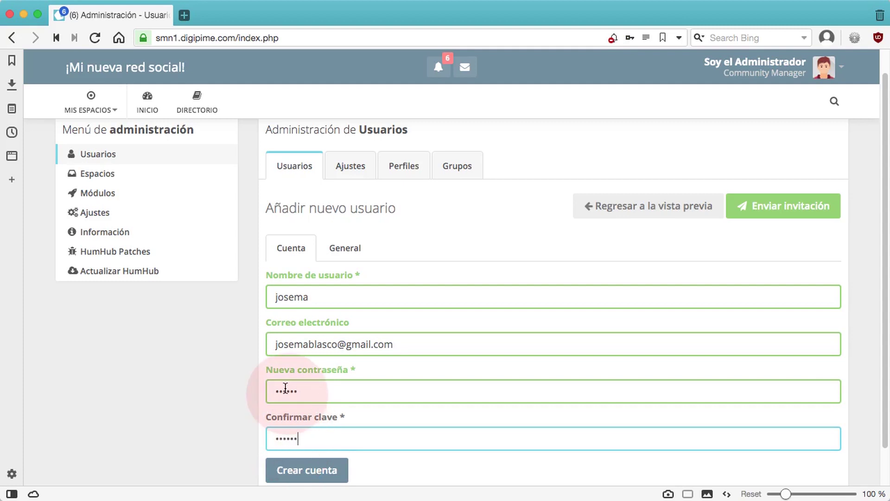
pyautogui.click(339, 250)
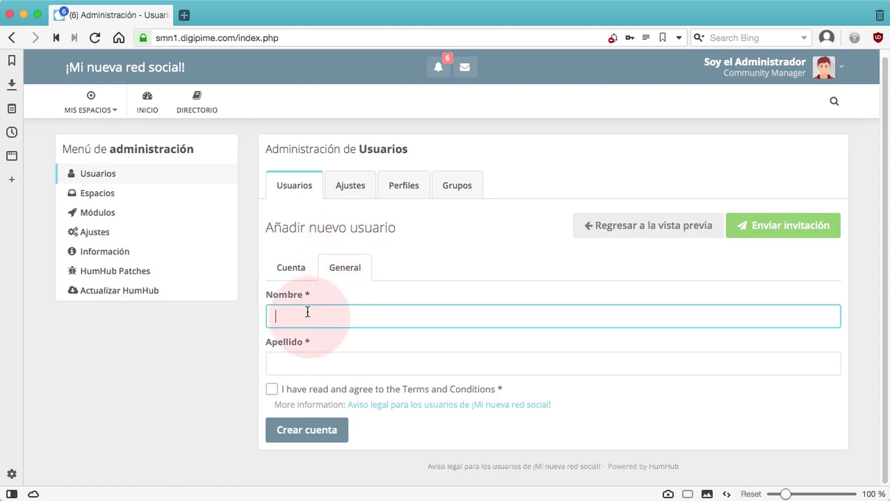
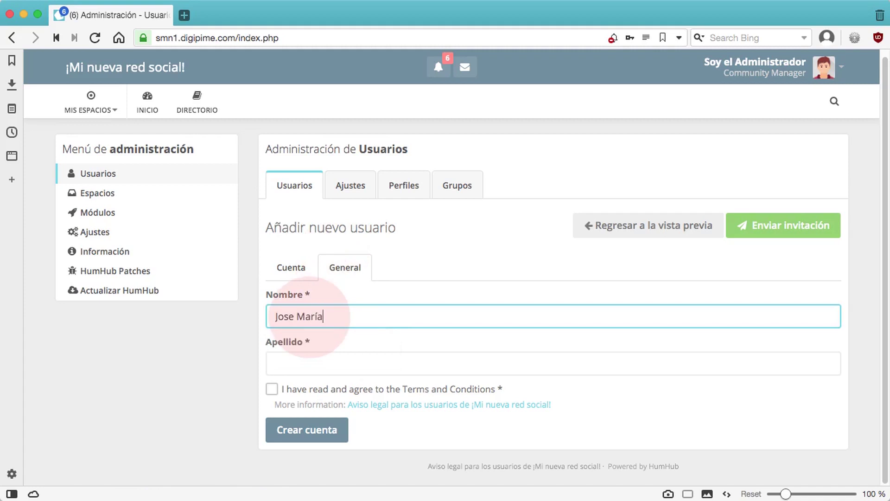
# - Fill in the user's first name and surname, accept the terms, and click Crear cuenta
pyautogui.click(285, 365)
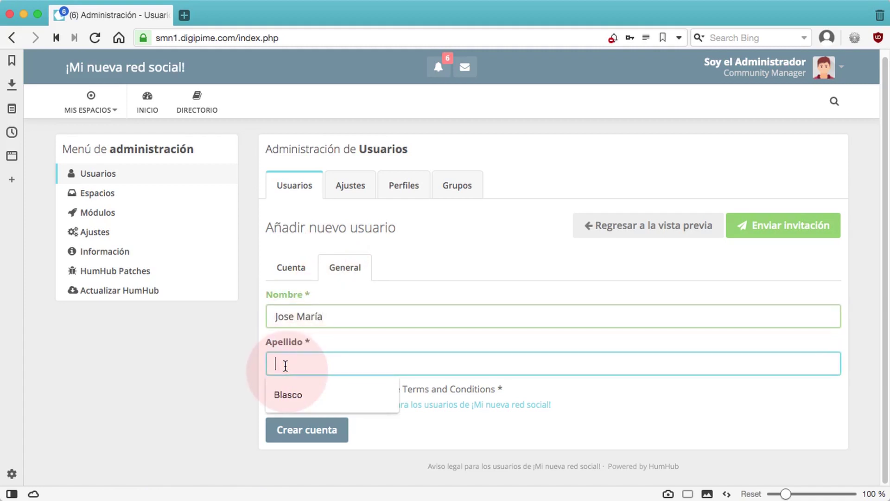
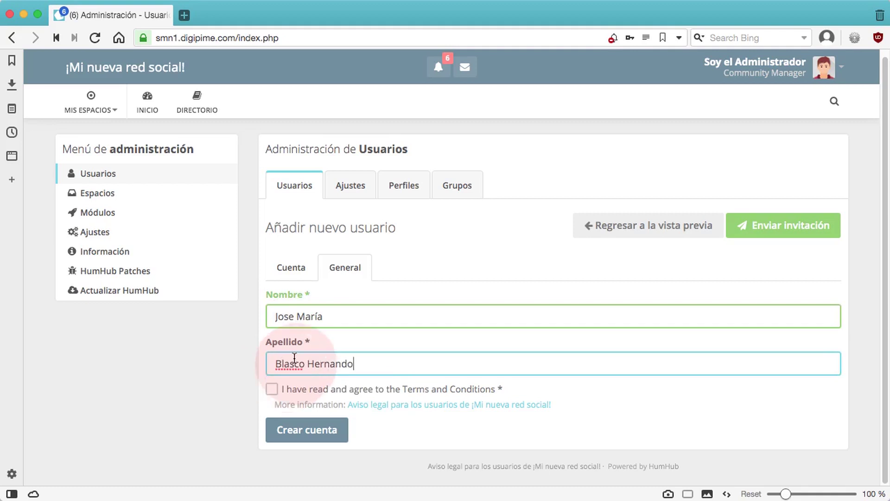
pyautogui.click(272, 389)
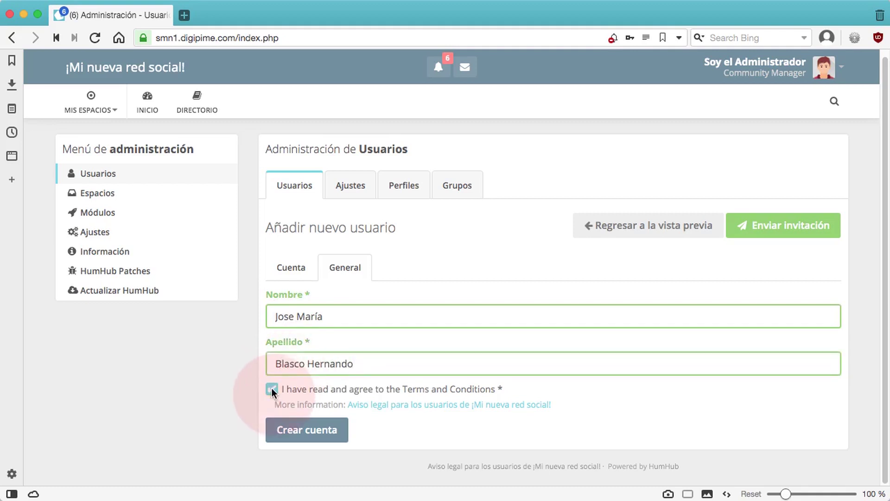
pyautogui.click(308, 430)
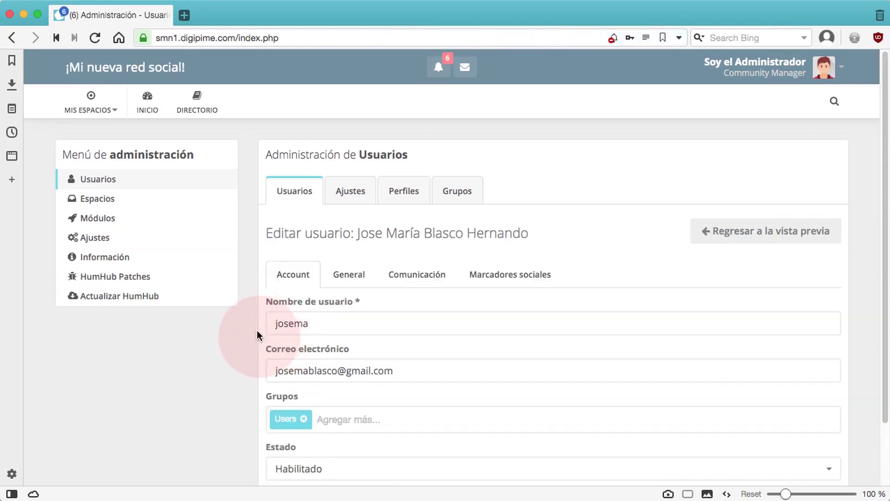
# - Leave the account status at Habilitado and bring up the General profile fields
pyautogui.scroll(-2, 257, 330)
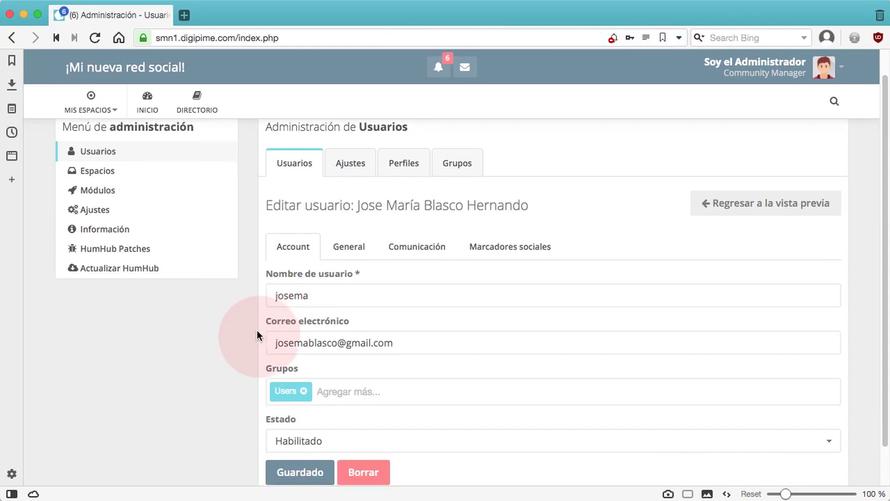
pyautogui.scroll(-2, 257, 330)
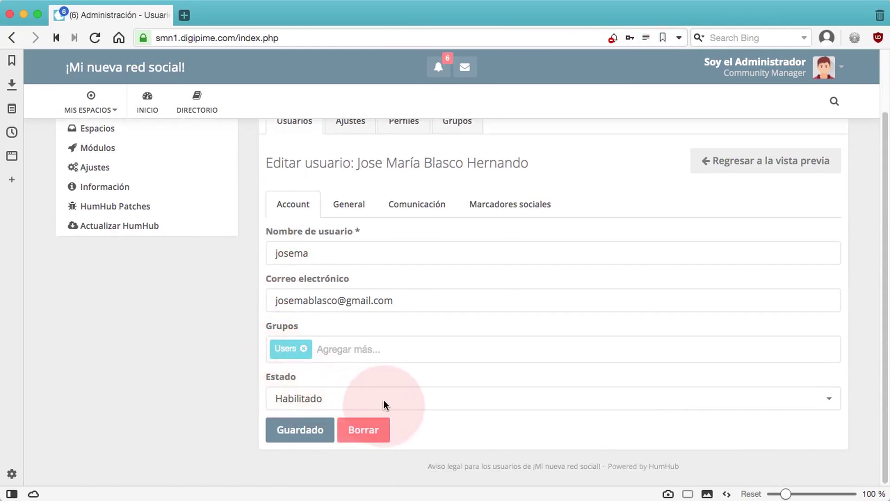
pyautogui.click(436, 401)
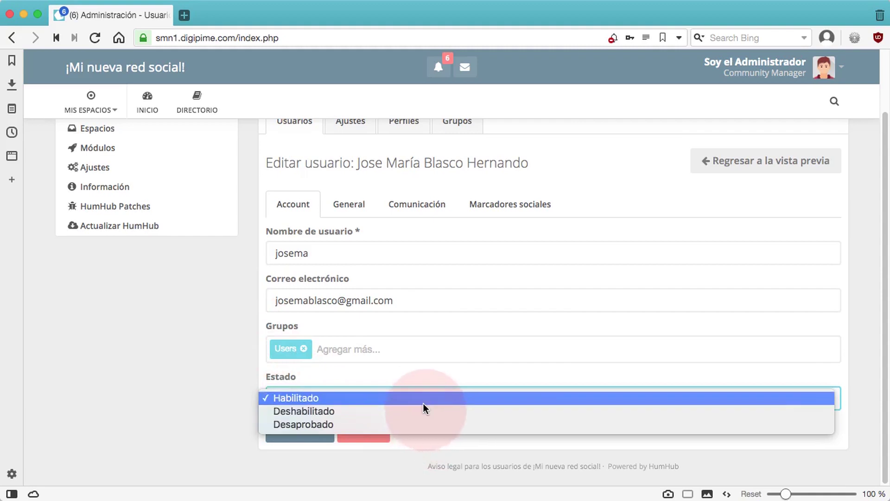
pyautogui.click(204, 363)
pyautogui.scroll(1, 218, 363)
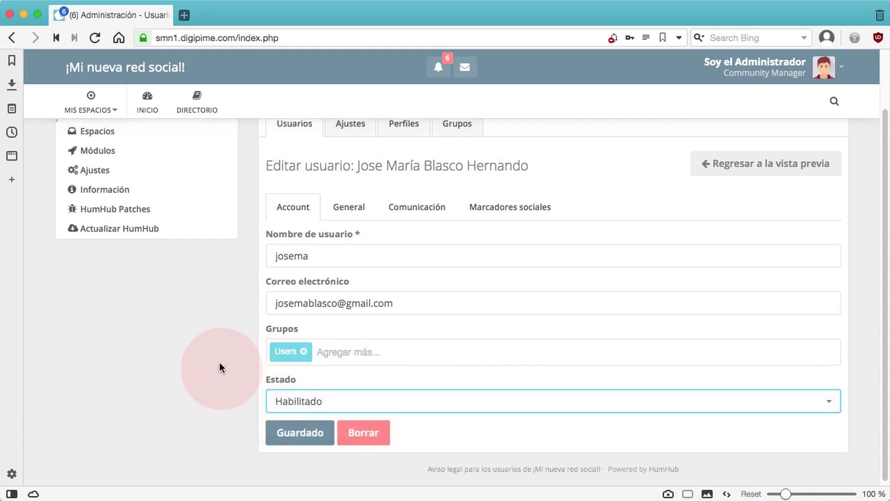
pyautogui.click(349, 210)
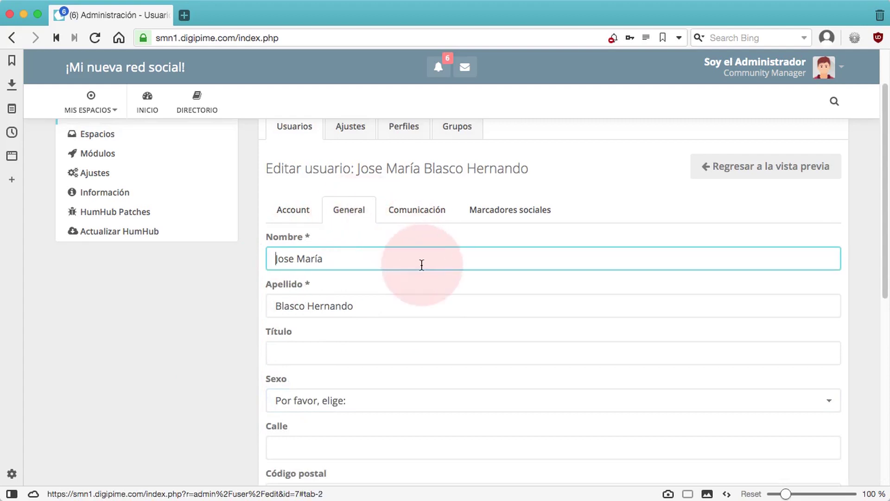
# - Set the user's title to Sr. and sex to Hombre
pyautogui.scroll(-1, 394, 348)
pyautogui.click(319, 348)
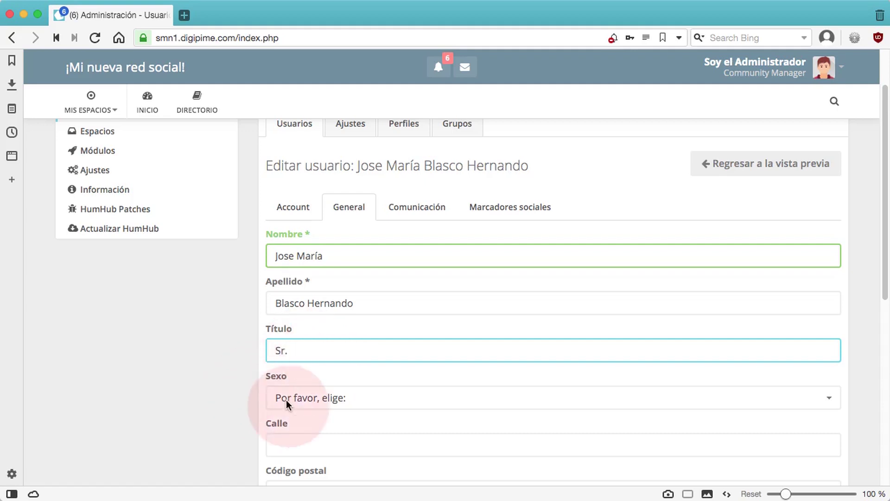
pyautogui.click(306, 399)
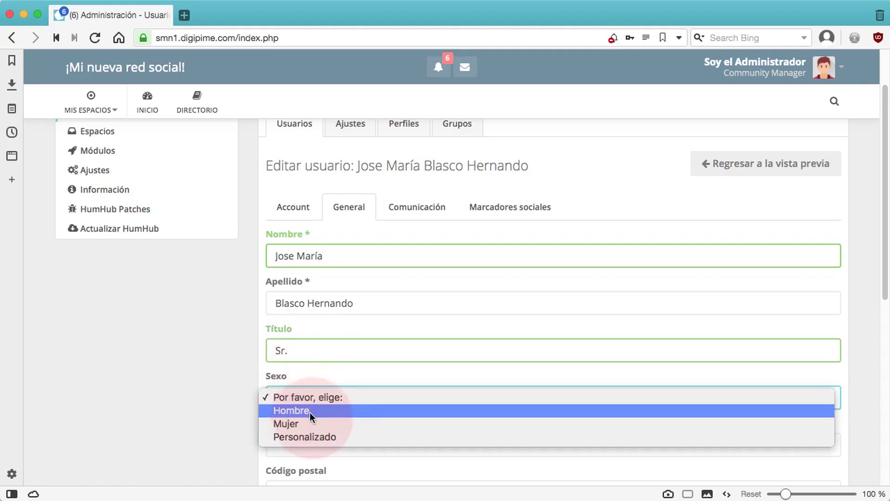
pyautogui.click(309, 410)
# - Search 'Esp' in the country list and select España
pyautogui.scroll(-3, 213, 396)
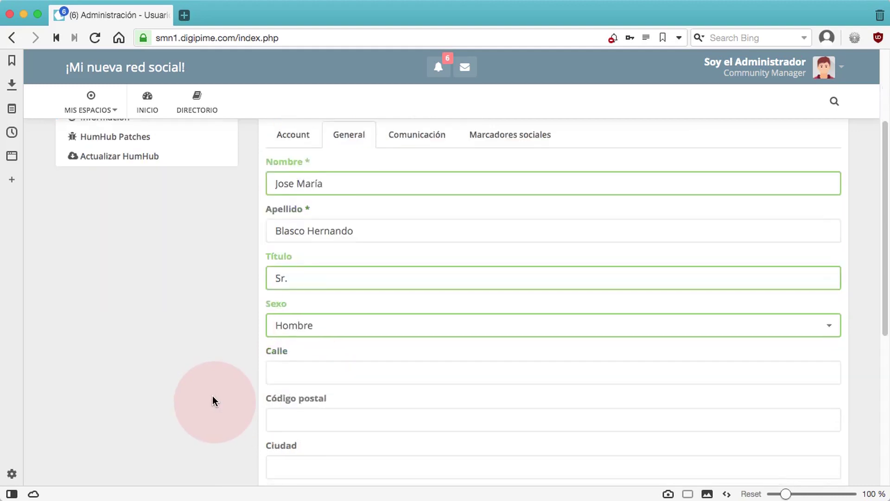
pyautogui.scroll(-2, 212, 395)
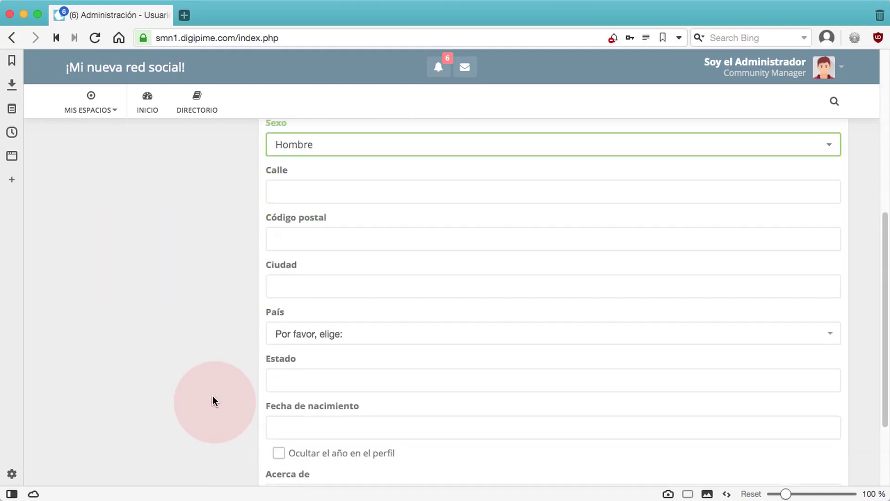
pyautogui.click(331, 335)
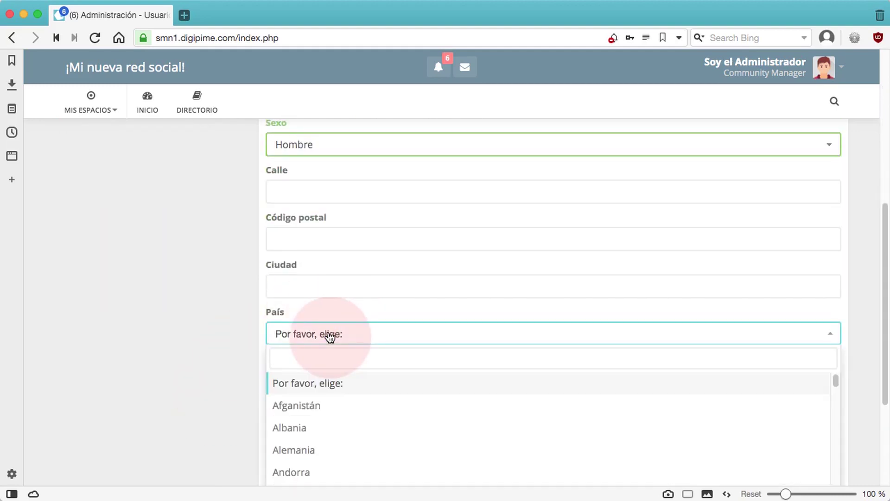
pyautogui.write('Espa')
pyautogui.click(305, 387)
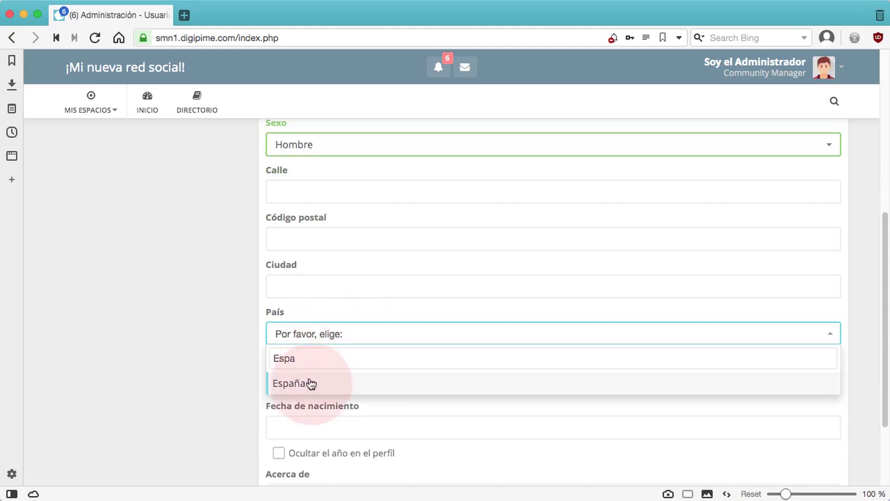
# - Write 'Director de Ventas' in the Acerca de field and save the profile
pyautogui.scroll(-4, 207, 396)
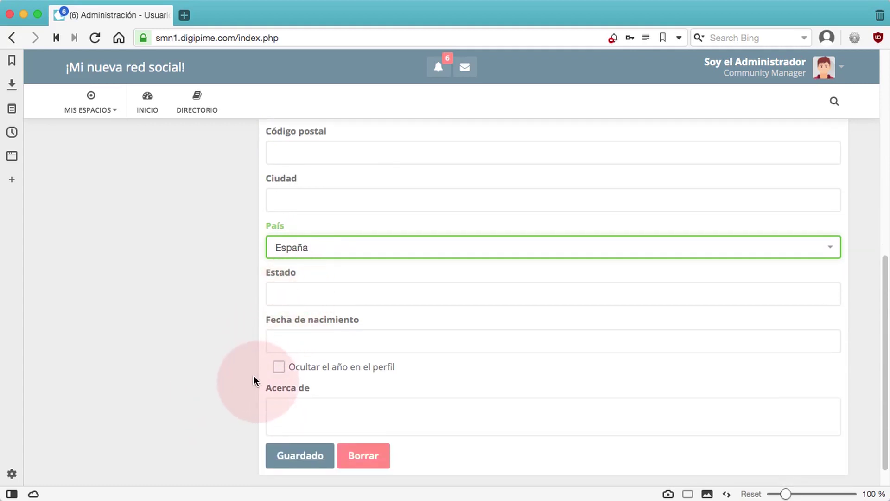
pyautogui.scroll(3, 246, 376)
pyautogui.scroll(8, 246, 376)
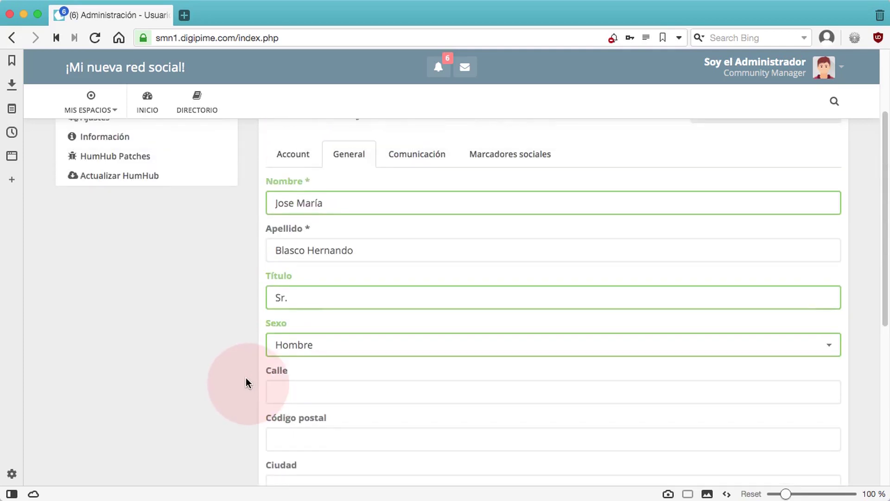
pyautogui.scroll(-10, 245, 378)
pyautogui.click(277, 381)
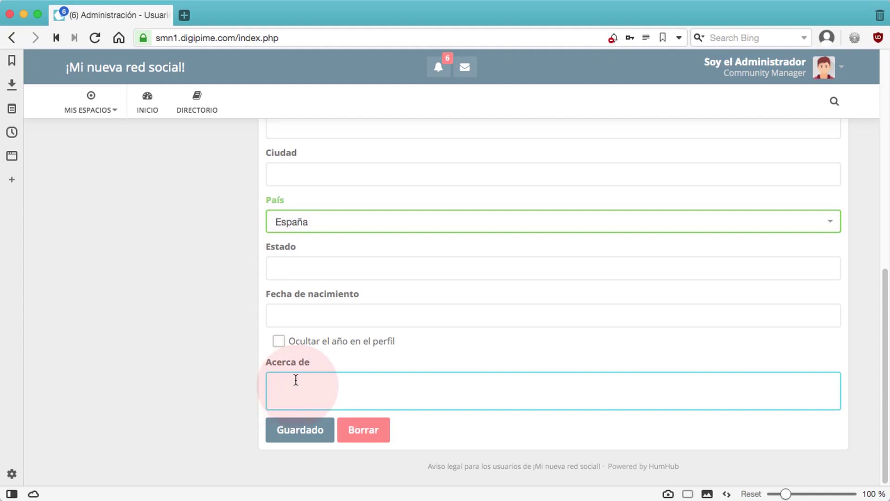
pyautogui.write('Director de Ventas')
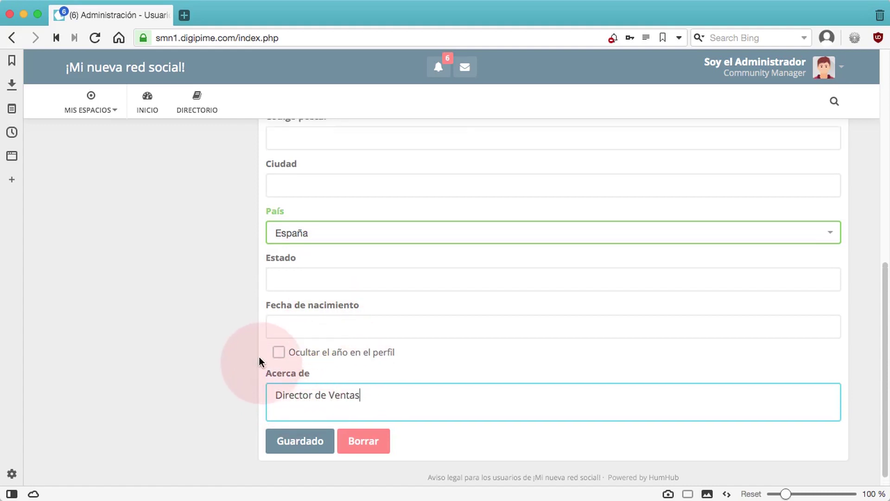
pyautogui.scroll(2, 260, 359)
pyautogui.scroll(10, 260, 361)
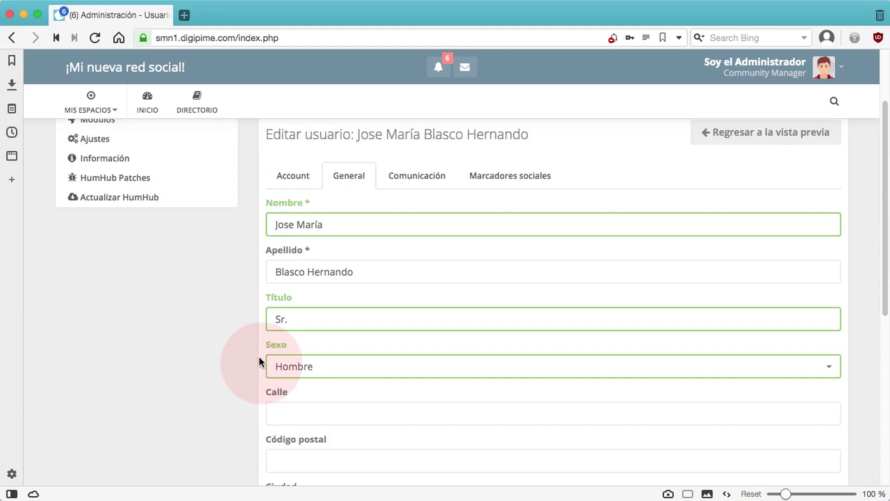
pyautogui.scroll(-12, 211, 330)
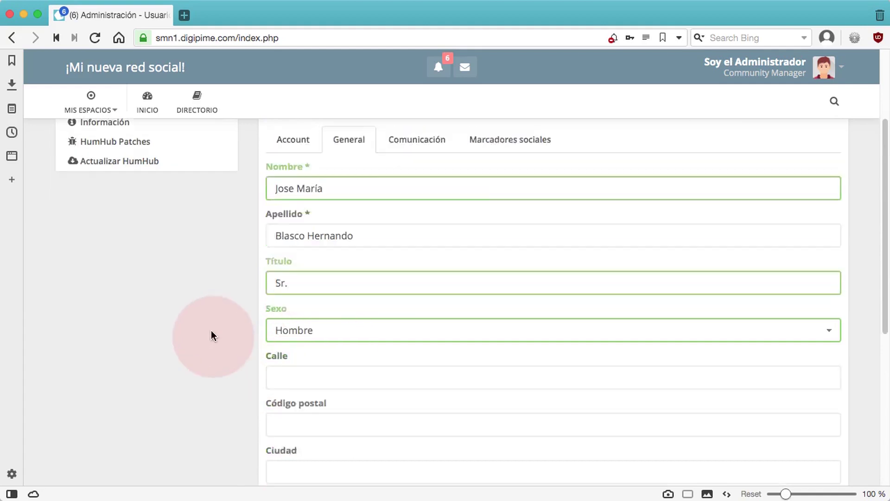
pyautogui.click(312, 436)
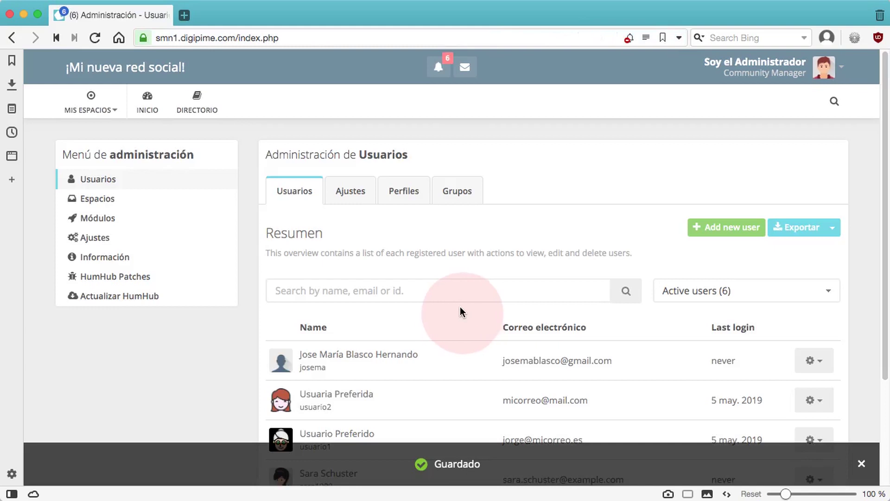
# - Open the new user's profile via View profile in the row's gear menu
pyautogui.scroll(-3, 446, 307)
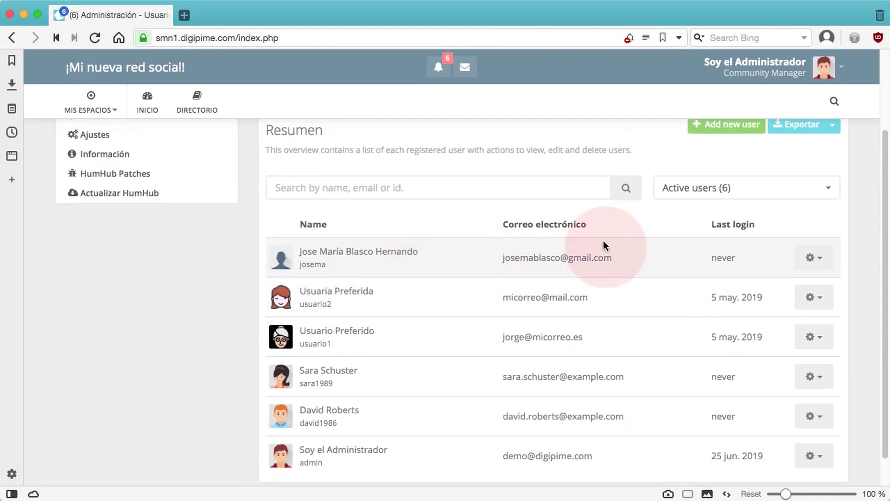
pyautogui.click(823, 261)
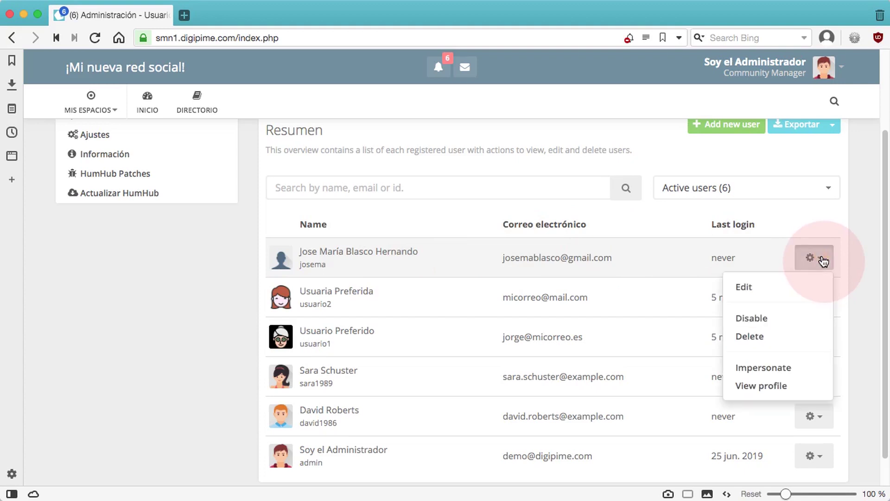
pyautogui.click(797, 384)
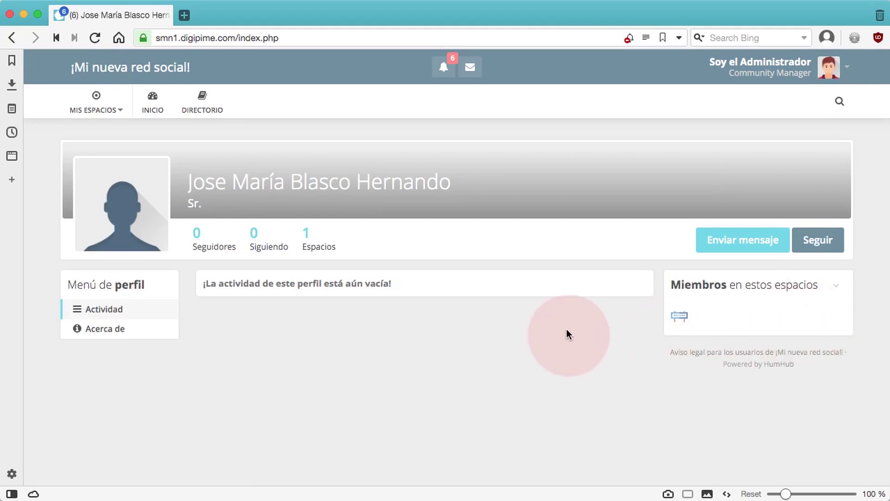
# - Review the About section (Sr., Hombre, España, Director de Ventas), then log out via Salir
pyautogui.click(81, 330)
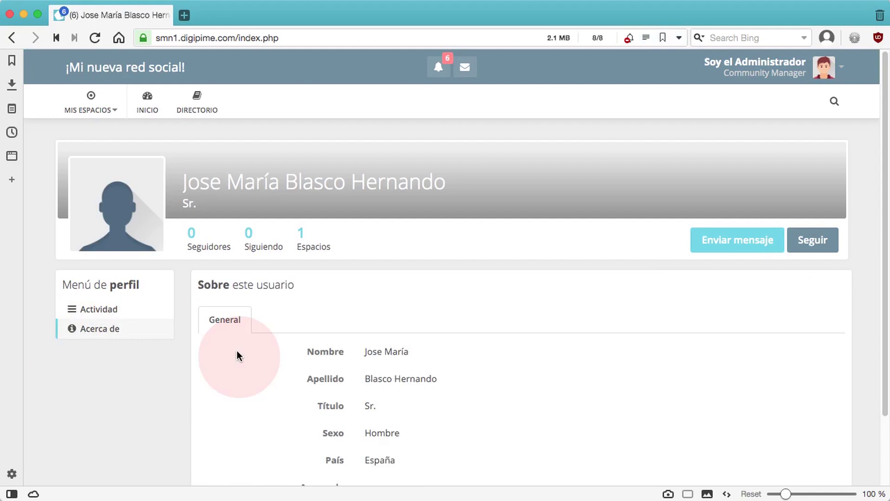
pyautogui.scroll(-2, 238, 351)
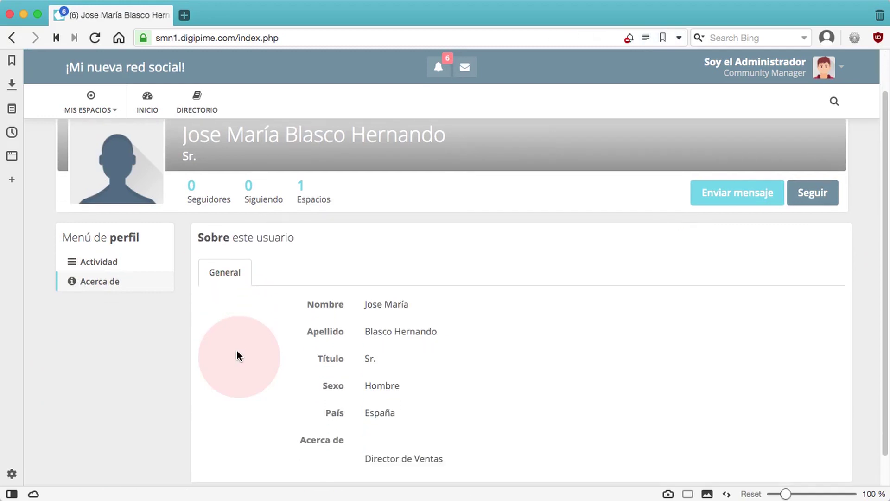
pyautogui.scroll(-1, 237, 356)
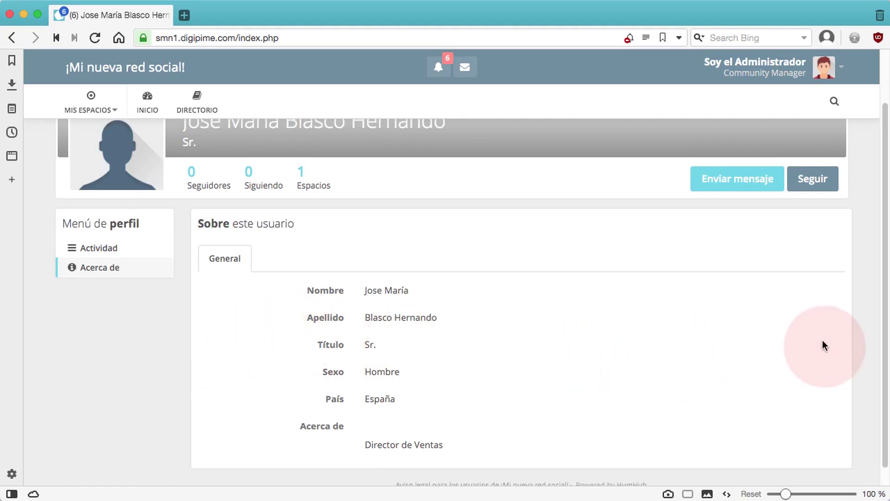
pyautogui.scroll(3, 869, 344)
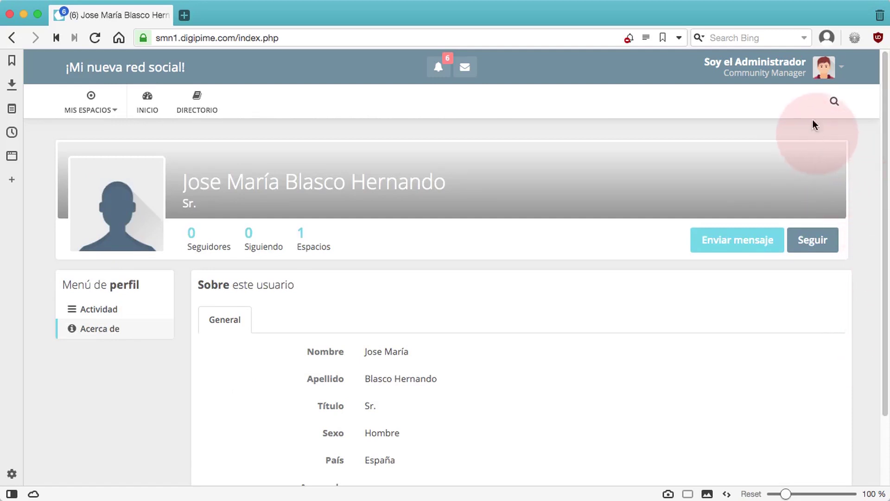
pyautogui.click(787, 69)
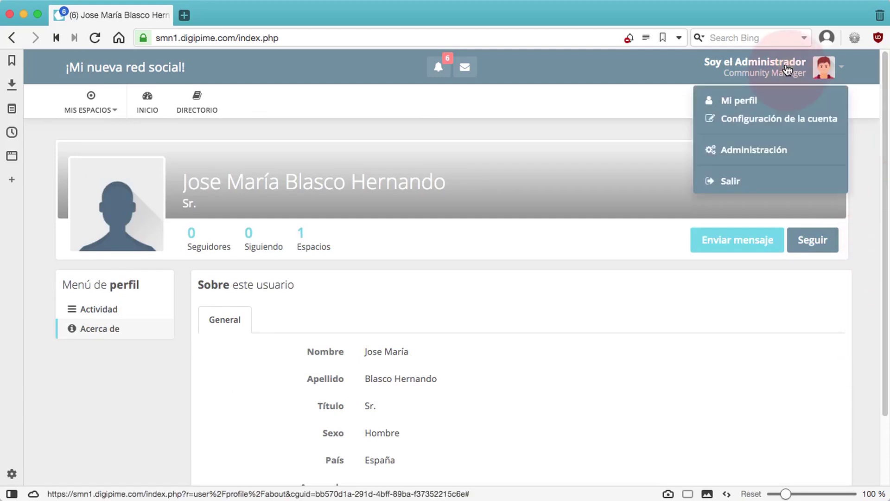
pyautogui.click(731, 182)
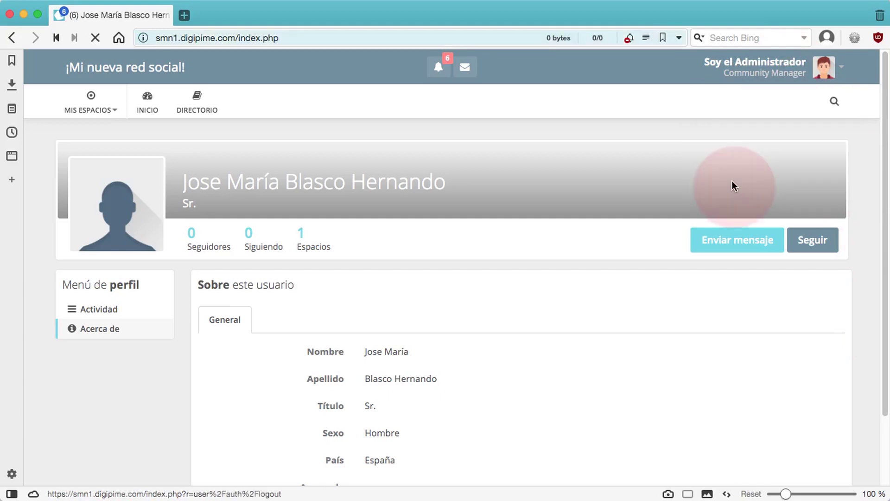